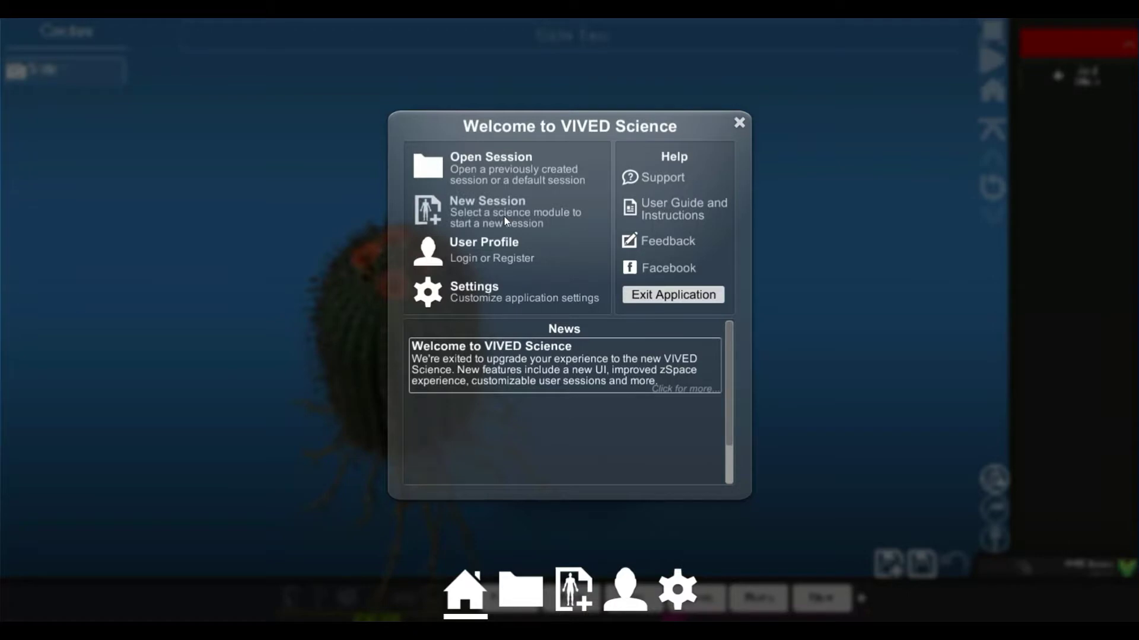
Look through the new-session module list and the prepared sessions in the VS folder, and return to the welcome screen
left_click(505, 215)
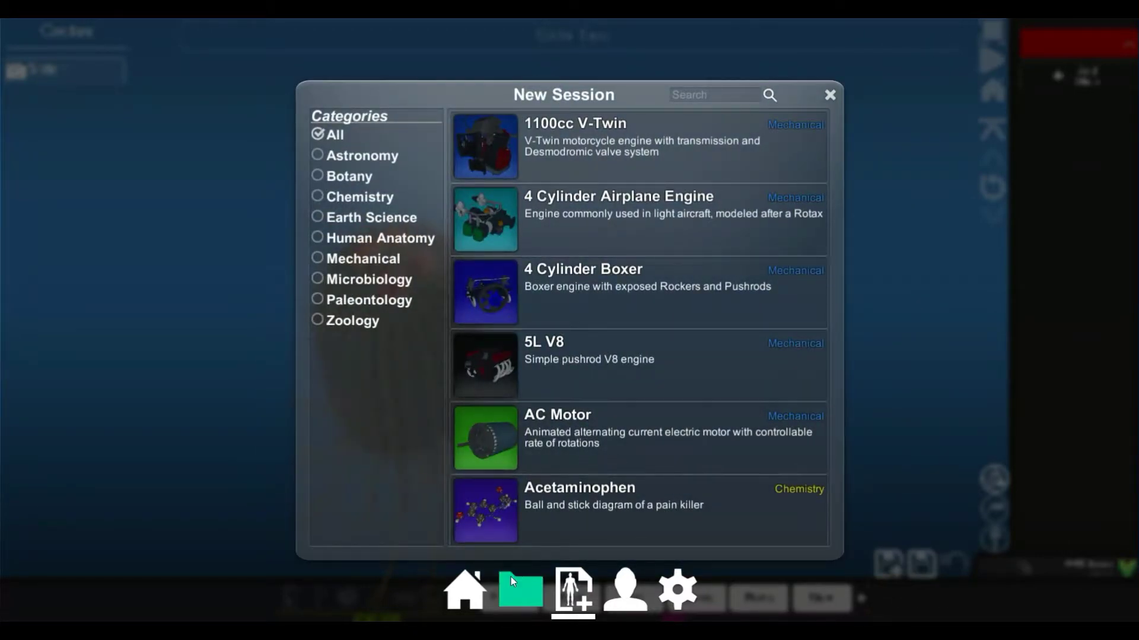
left_click(519, 593)
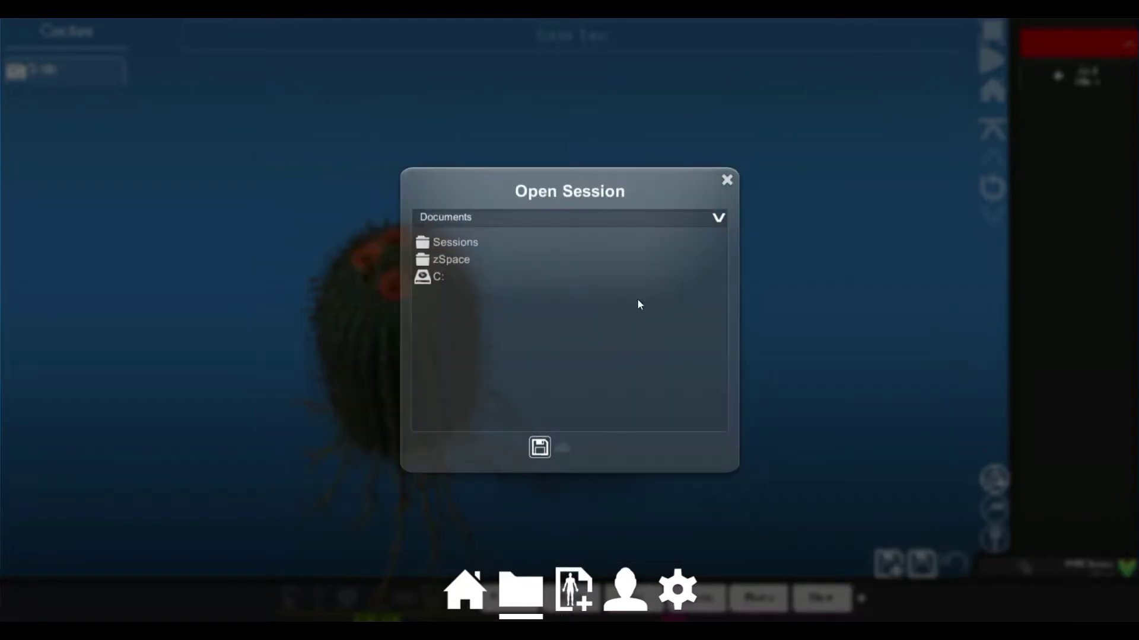
left_click(704, 240)
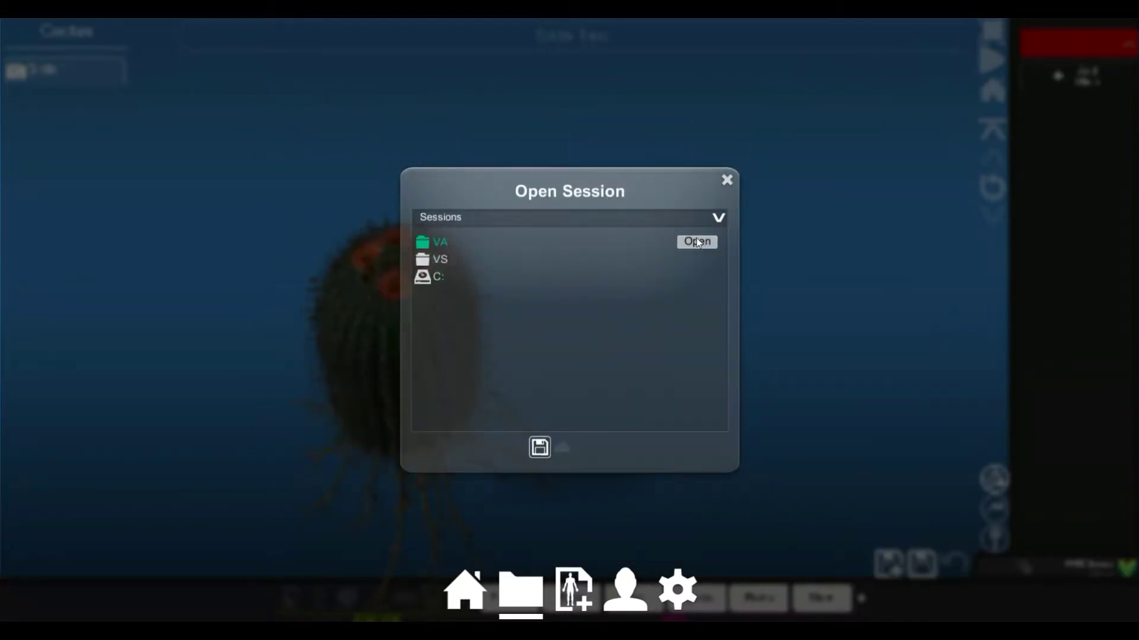
left_click(696, 258)
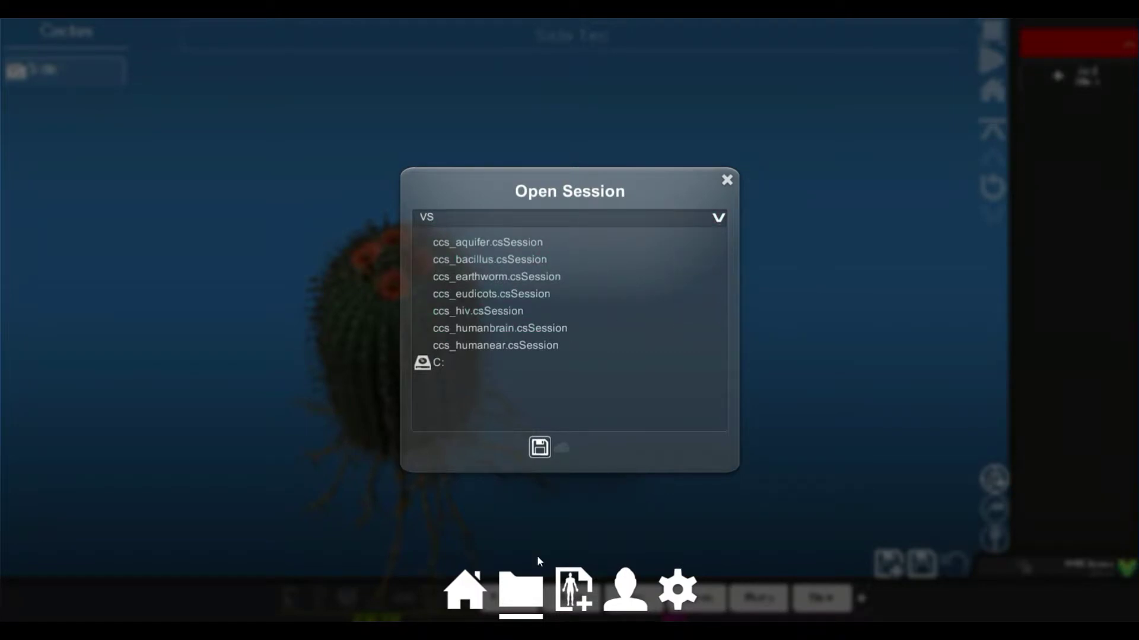
left_click(466, 599)
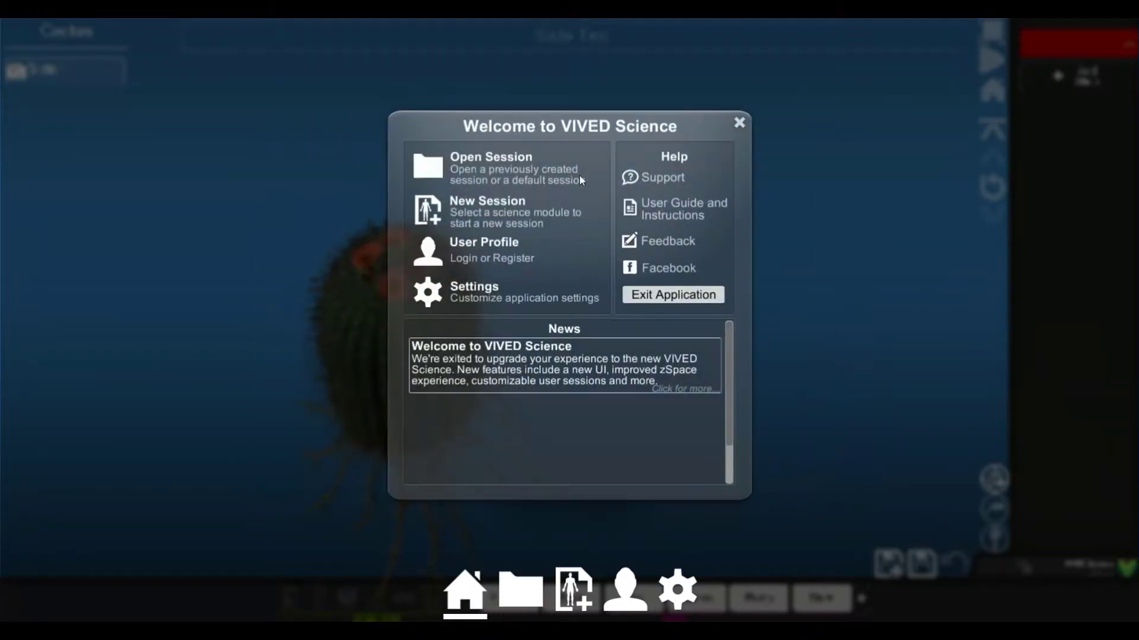
Browse all science modules and start a new session with the AC Motor module
left_click(499, 208)
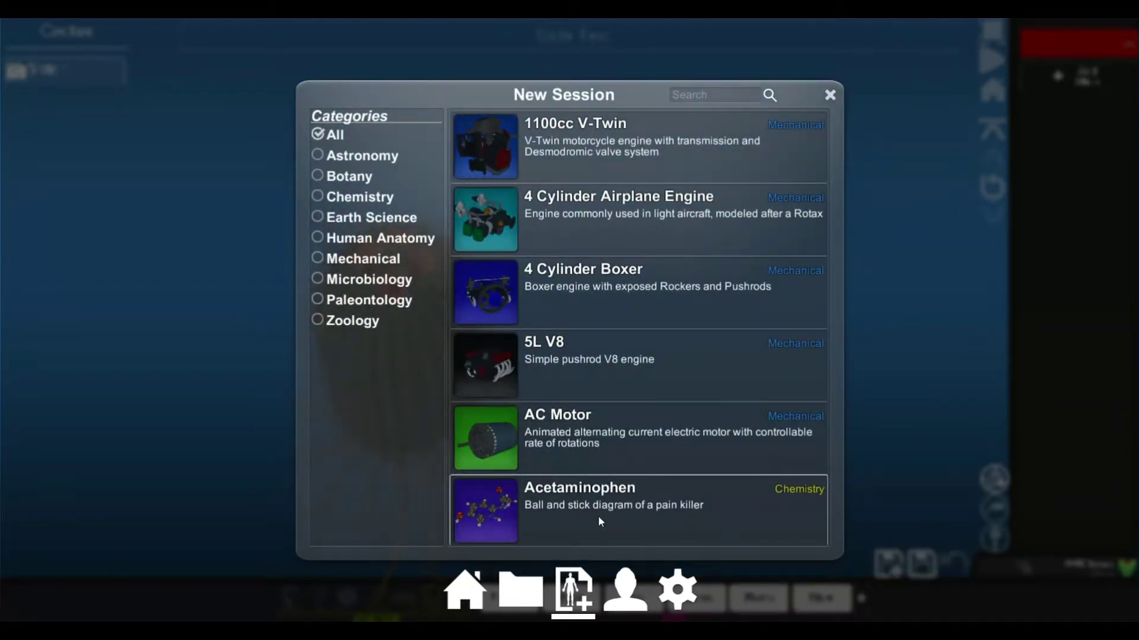
scroll(643, 236, "down", 6)
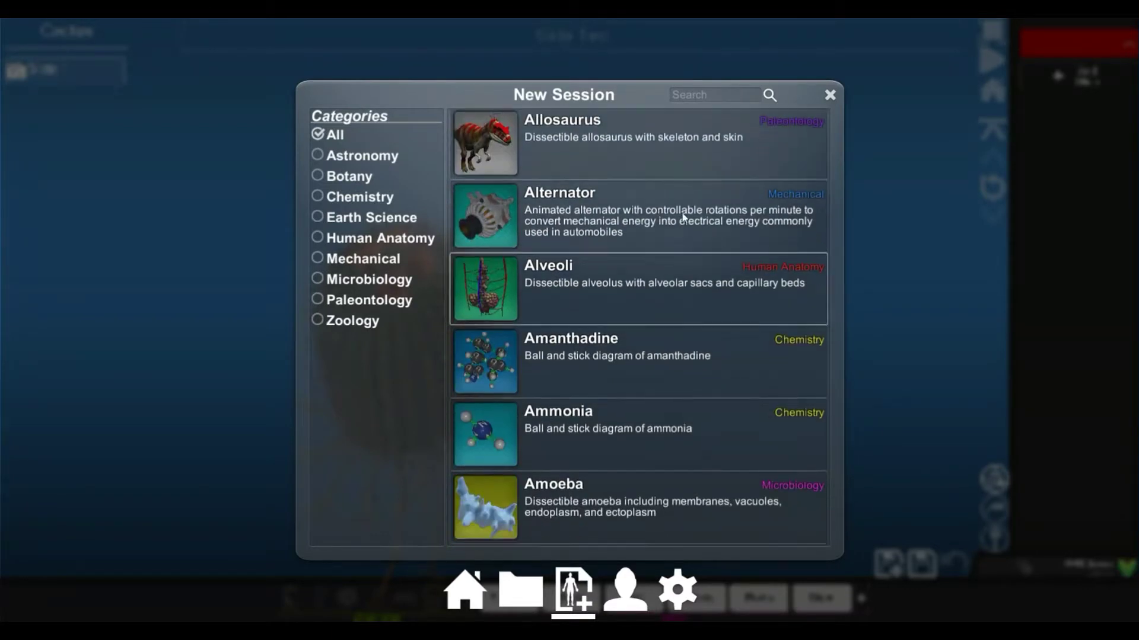
scroll(664, 538, "up", 5)
scroll(658, 367, "up", 1)
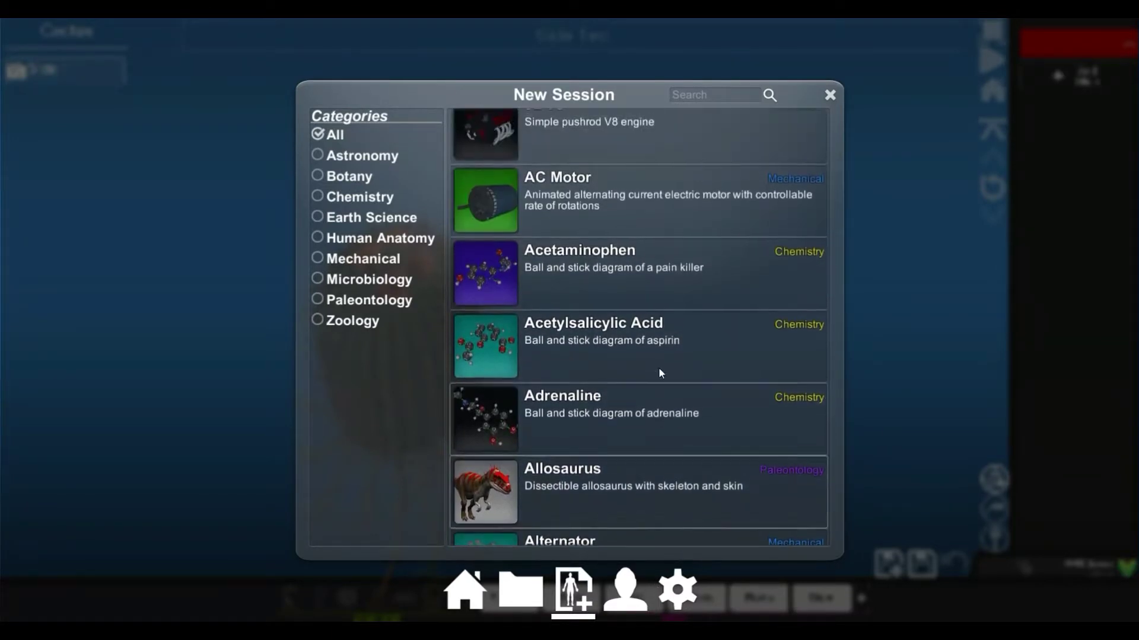
scroll(641, 415, "up", 2)
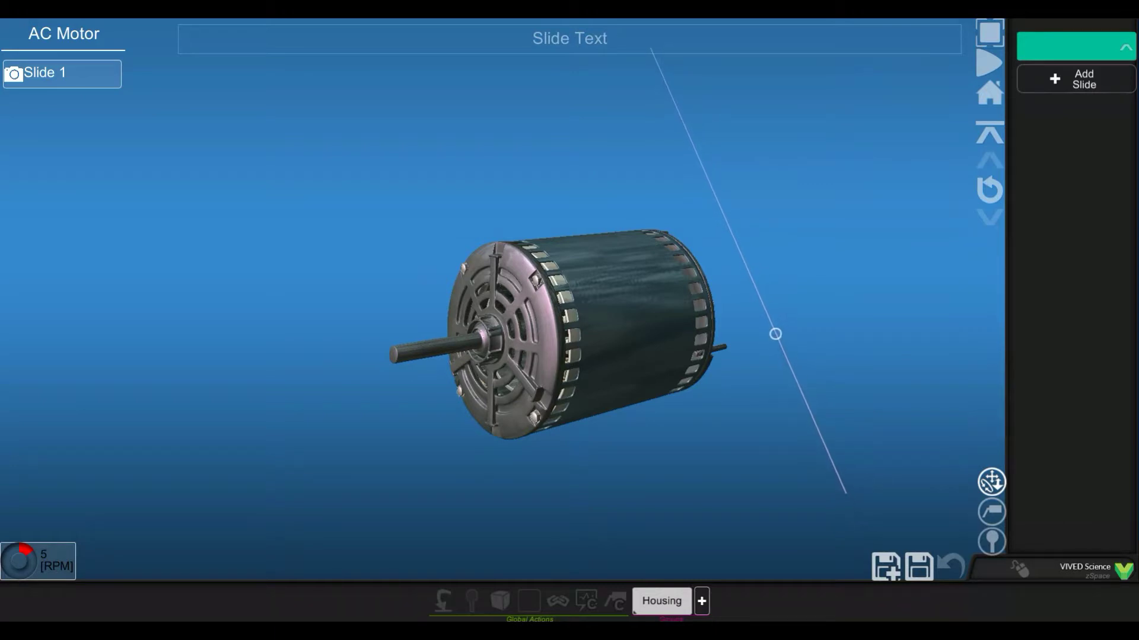
Reposition the whole AC motor slightly higher and further left in the scene
left_click_drag(775, 333, 769, 355)
left_click_drag(578, 362, 543, 303)
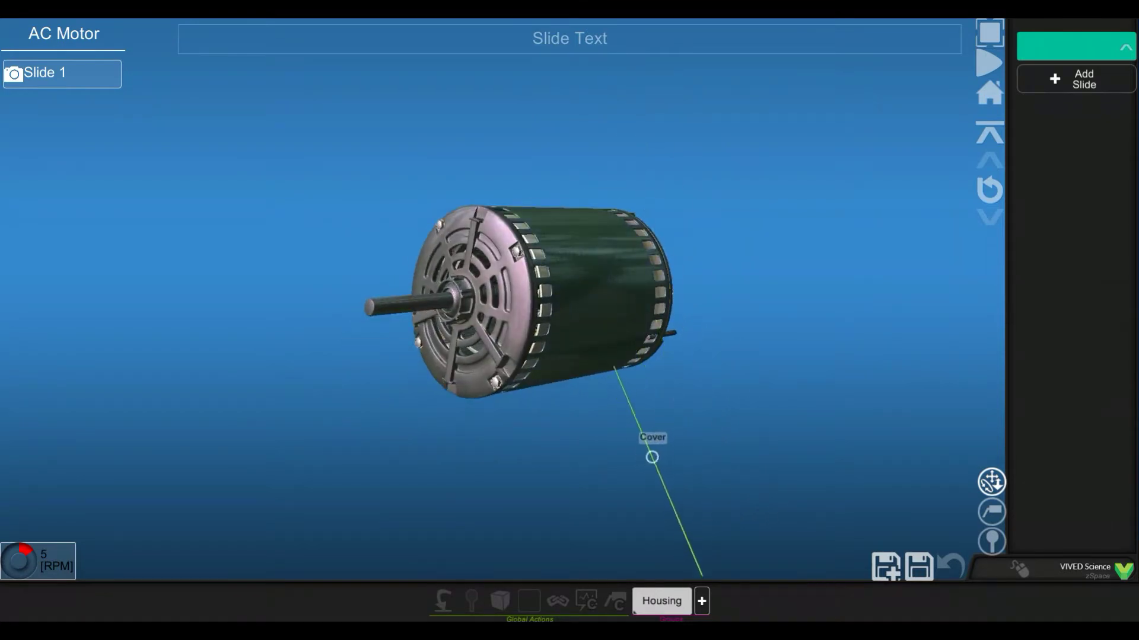
mouse_move(673, 444)
right_mouse_down()
mouse_move(682, 475)
mouse_move(679, 436)
mouse_move(676, 448)
right_mouse_up()
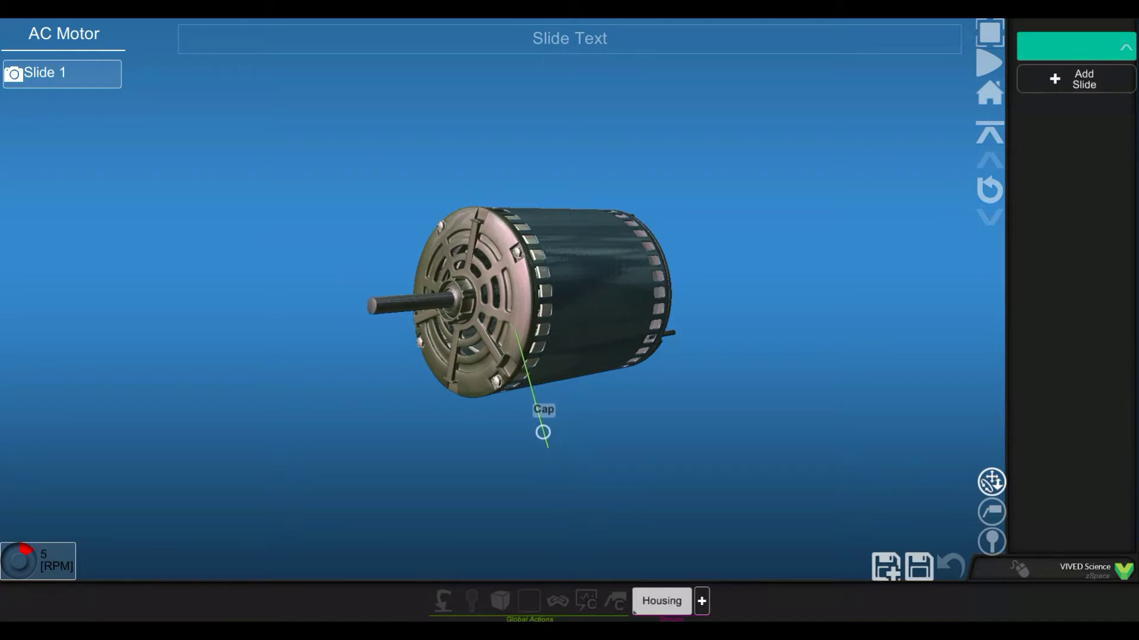
Pull the front cap off the motor to expose its interior, and return the cap to its place
left_click_drag(543, 433, 910, 480)
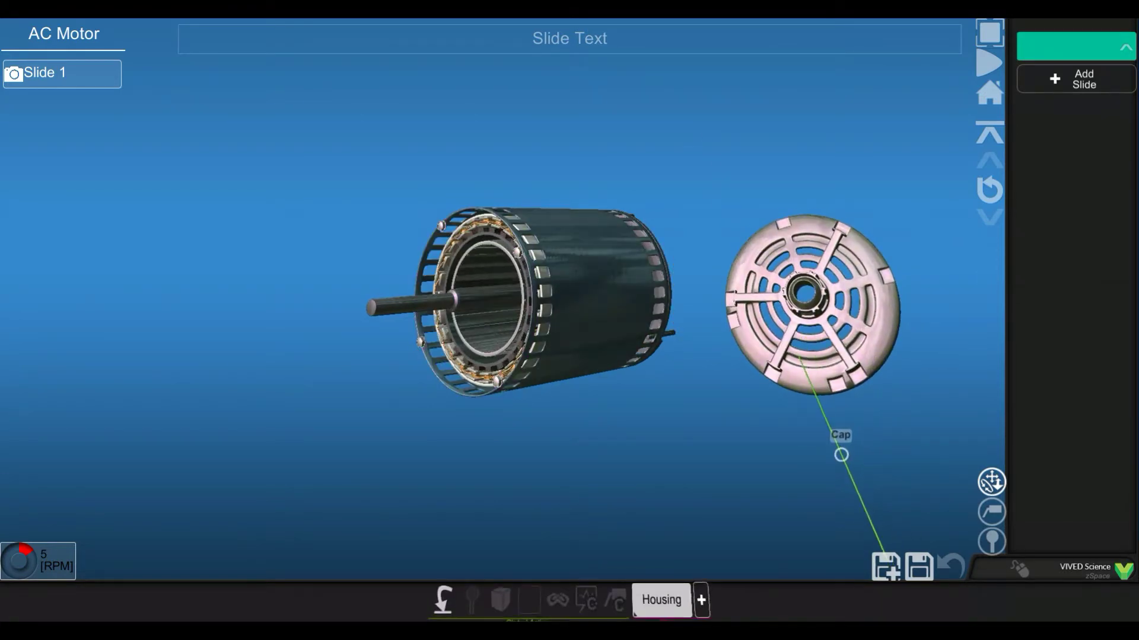
left_click(848, 473)
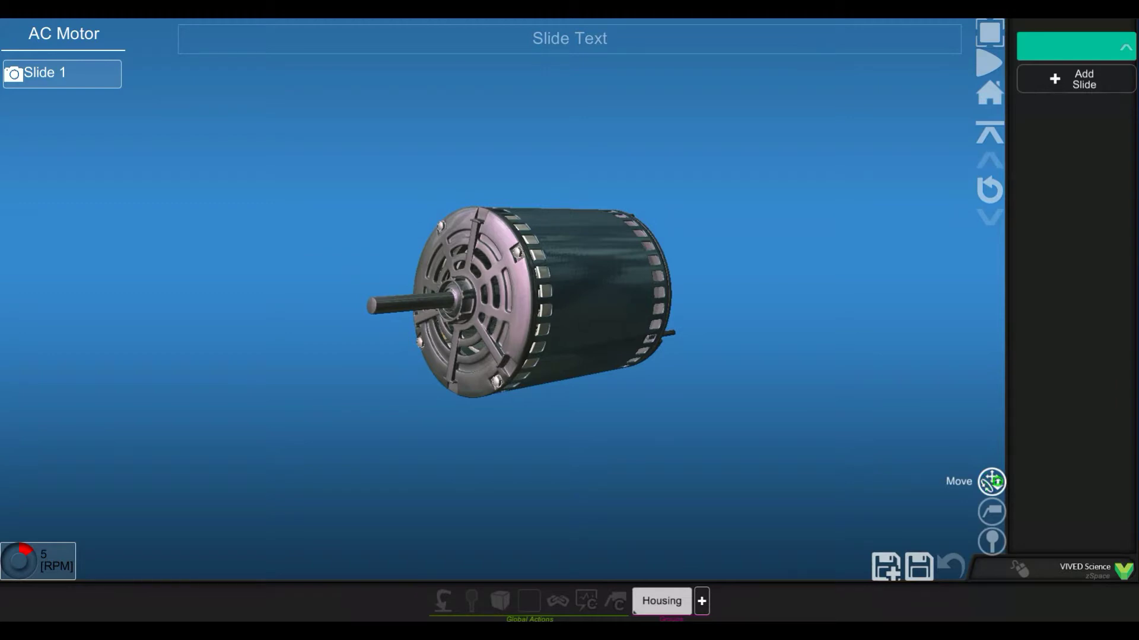
Add callouts for the motor's cover and front cap, placing their labels below the model
left_click(990, 512)
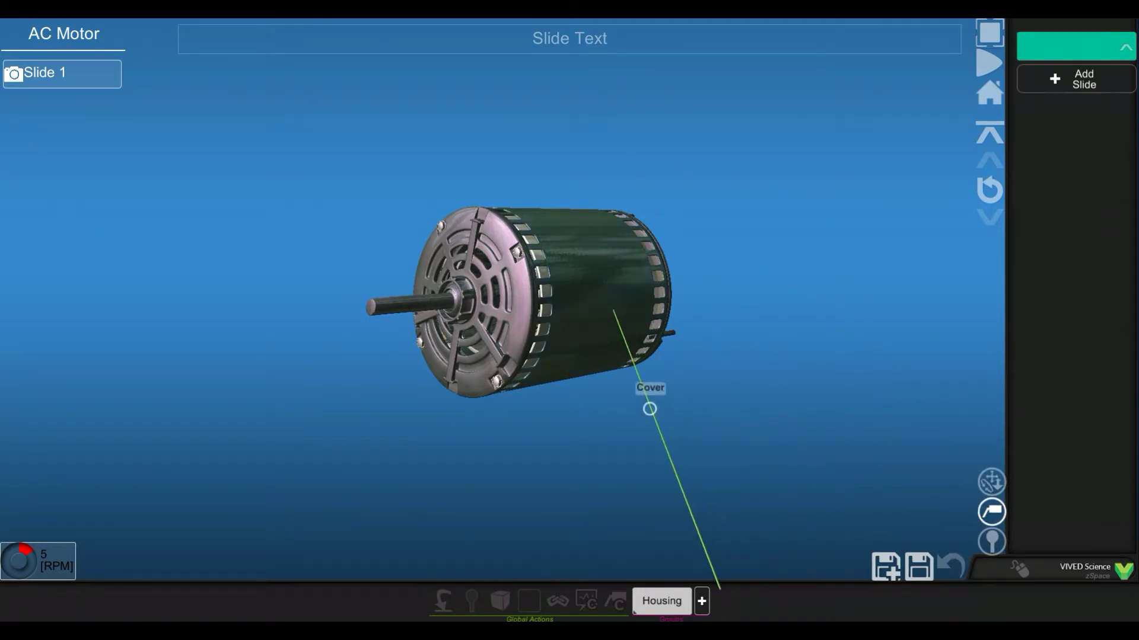
left_click_drag(603, 323, 708, 401)
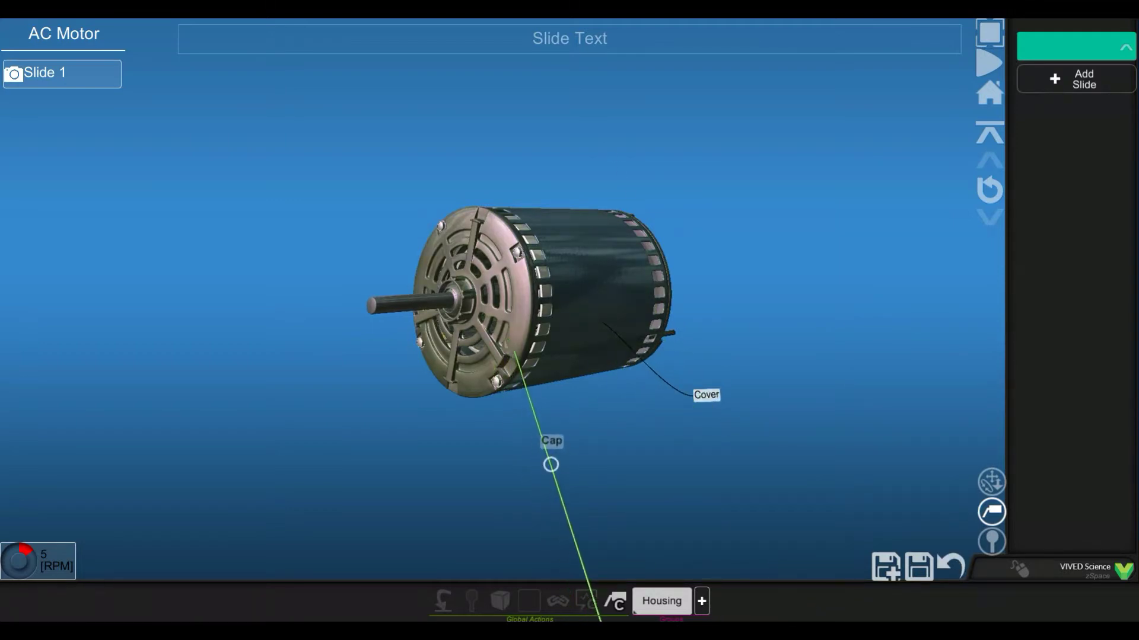
mouse_move(551, 465)
left_mouse_down()
mouse_move(552, 415)
mouse_move(543, 465)
mouse_move(568, 470)
left_mouse_up()
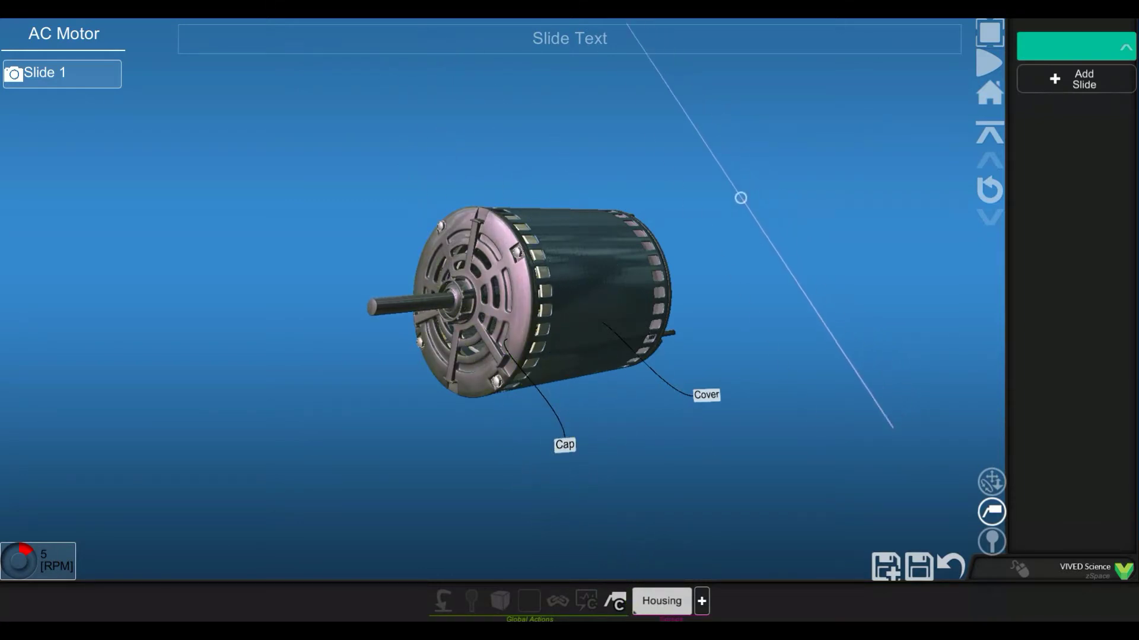
Place a free-standing note reading "note" beside the motor, and turn and move the motor closer together with its callouts
left_click(742, 198)
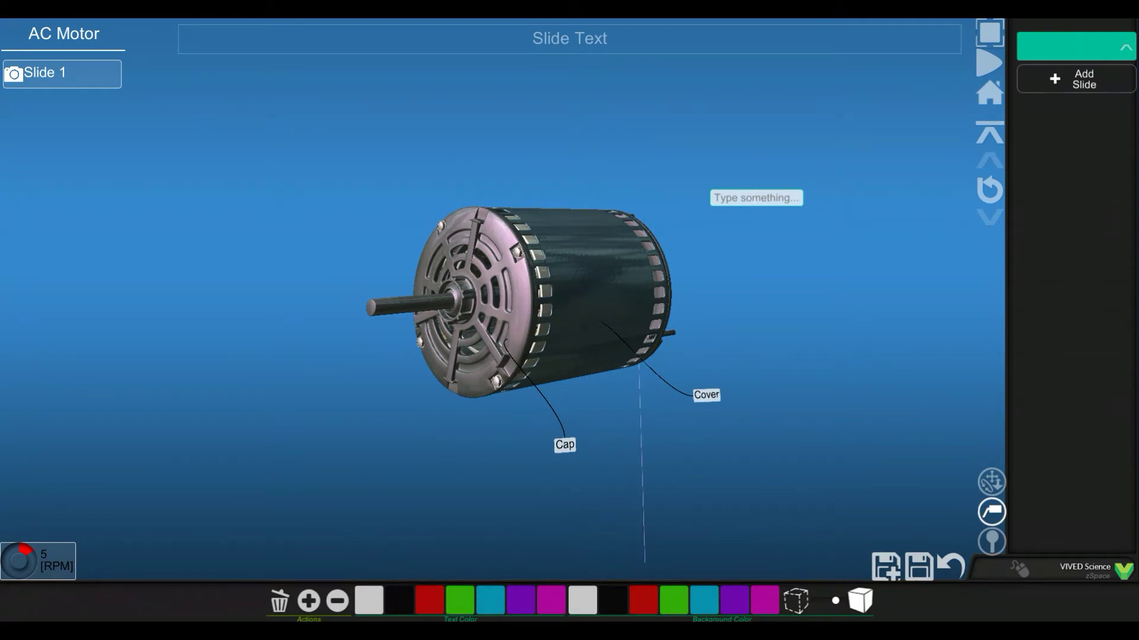
type("note")
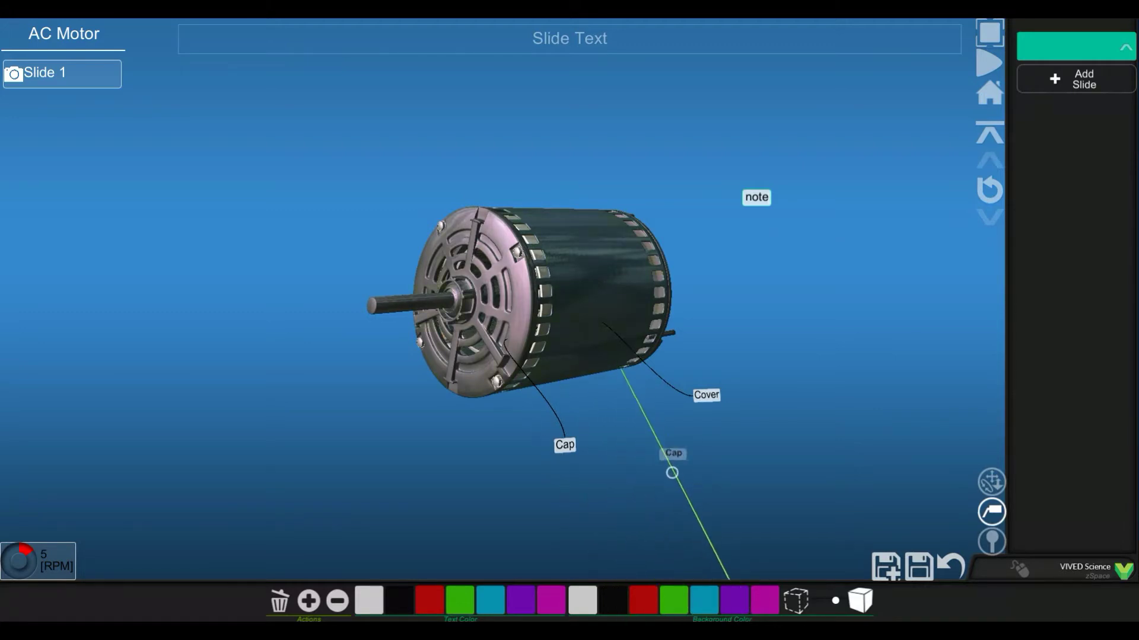
left_click_drag(605, 152, 656, 320)
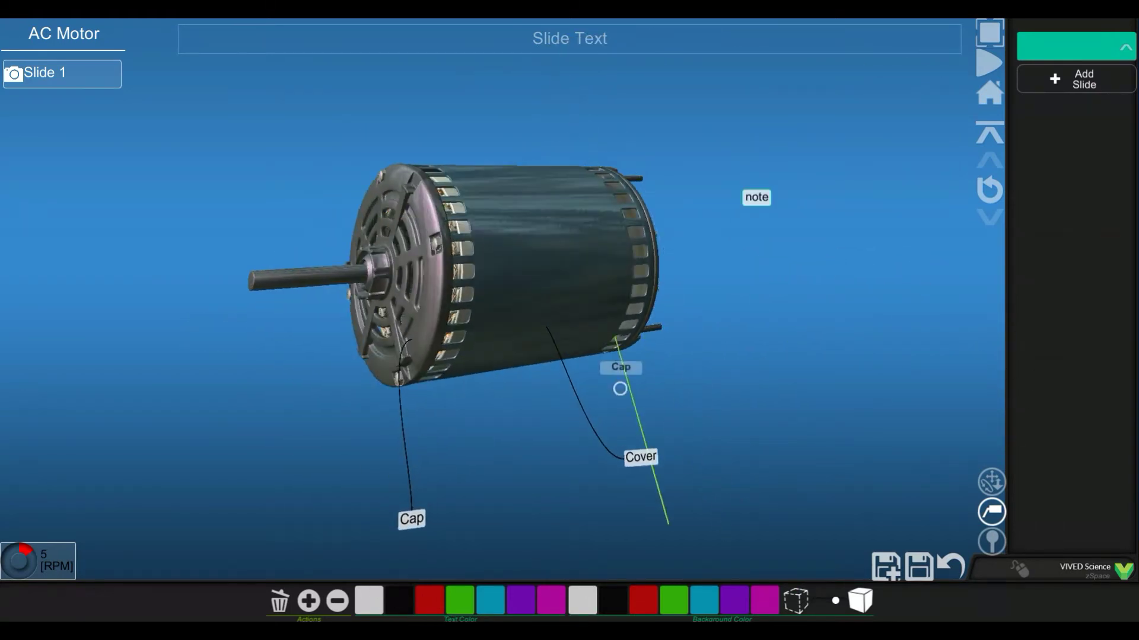
left_click_drag(596, 471, 623, 336)
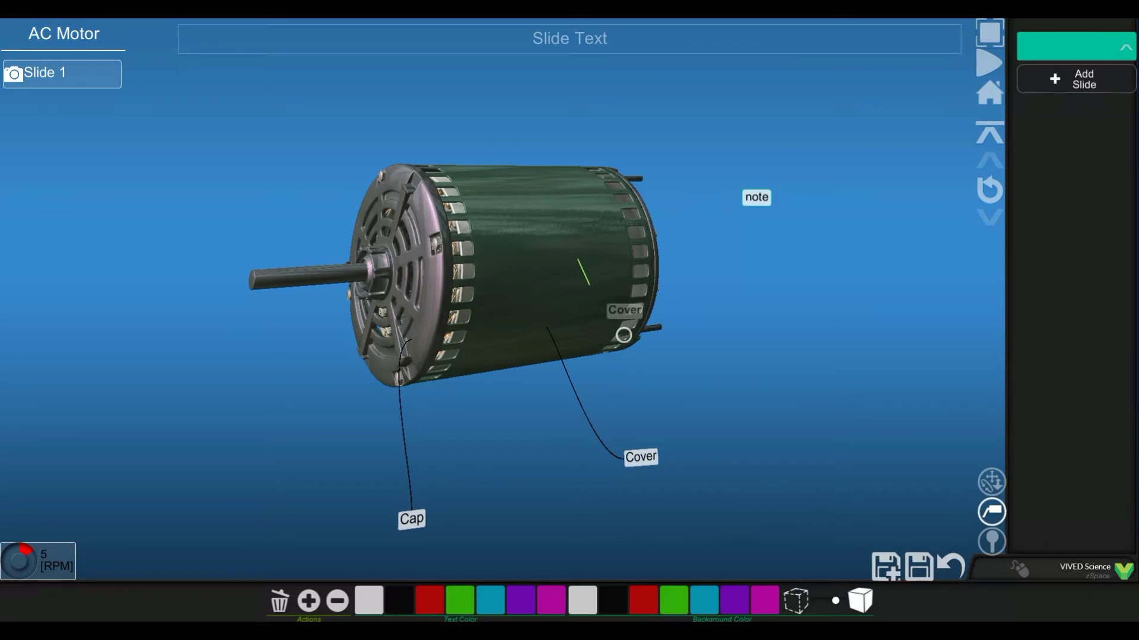
Place a blue landmark pin on the motor's front cap near its callout, and move the motor upward
left_click(993, 488)
left_click_drag(567, 336, 602, 393)
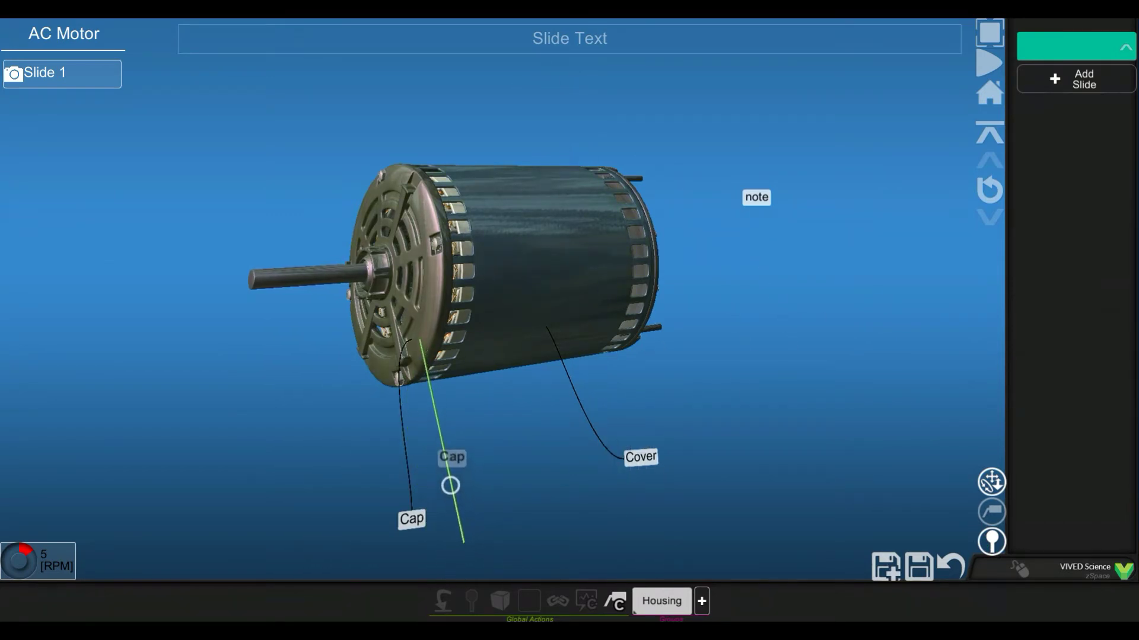
left_click(421, 342)
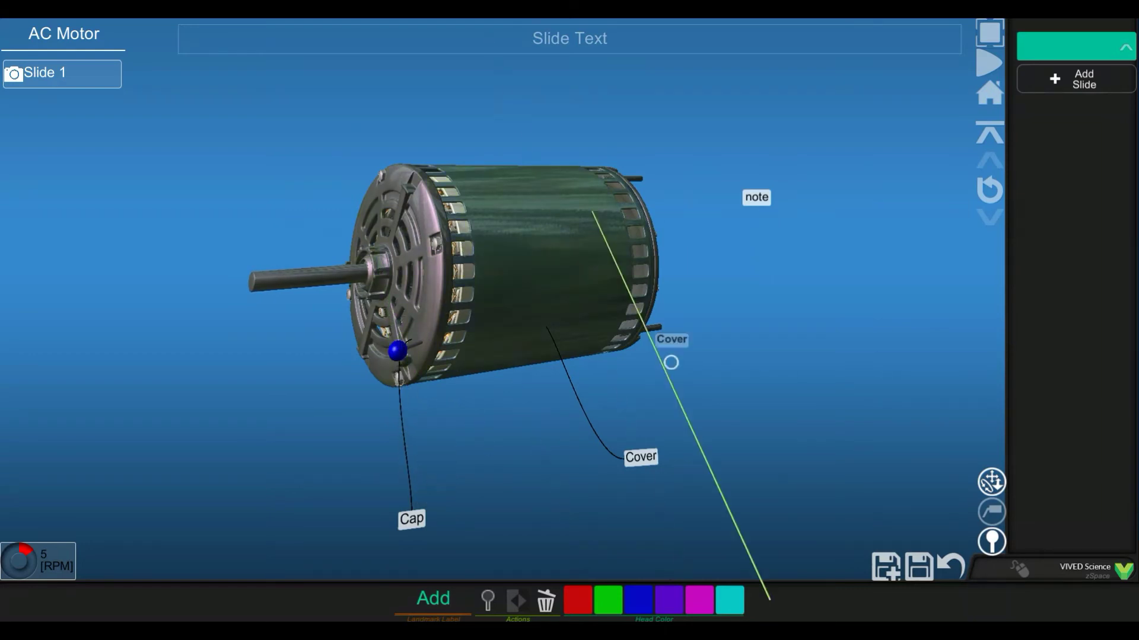
left_click_drag(832, 441, 871, 362)
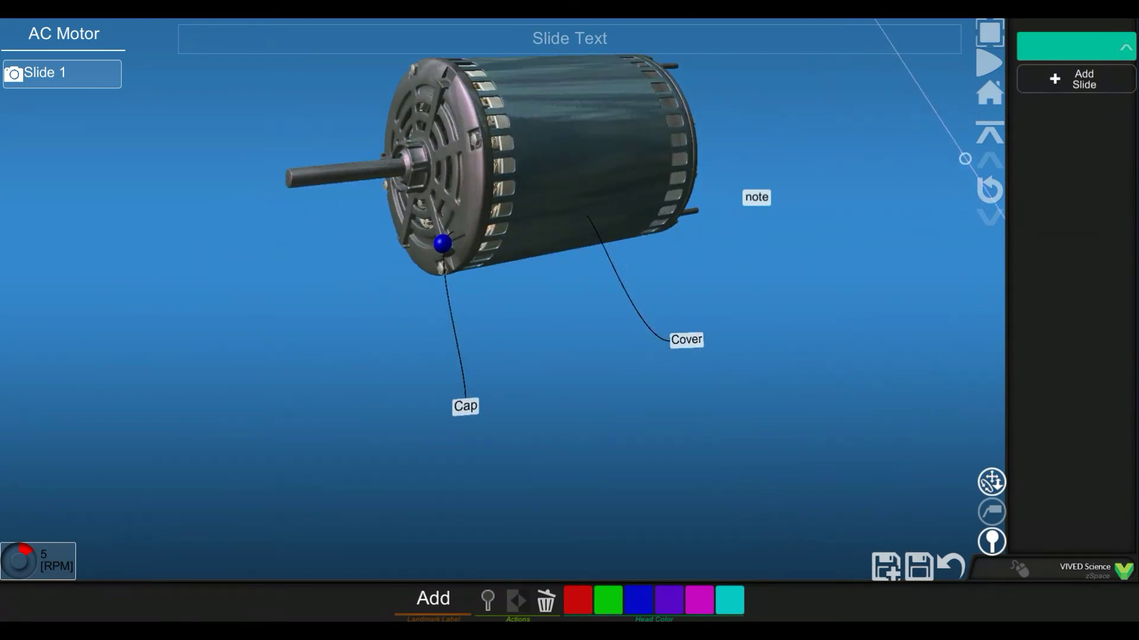
Open ccs_aquifer.csSession from the VS folder without saving the motor session, and switch the aquifer session to edit mode
left_click(989, 94)
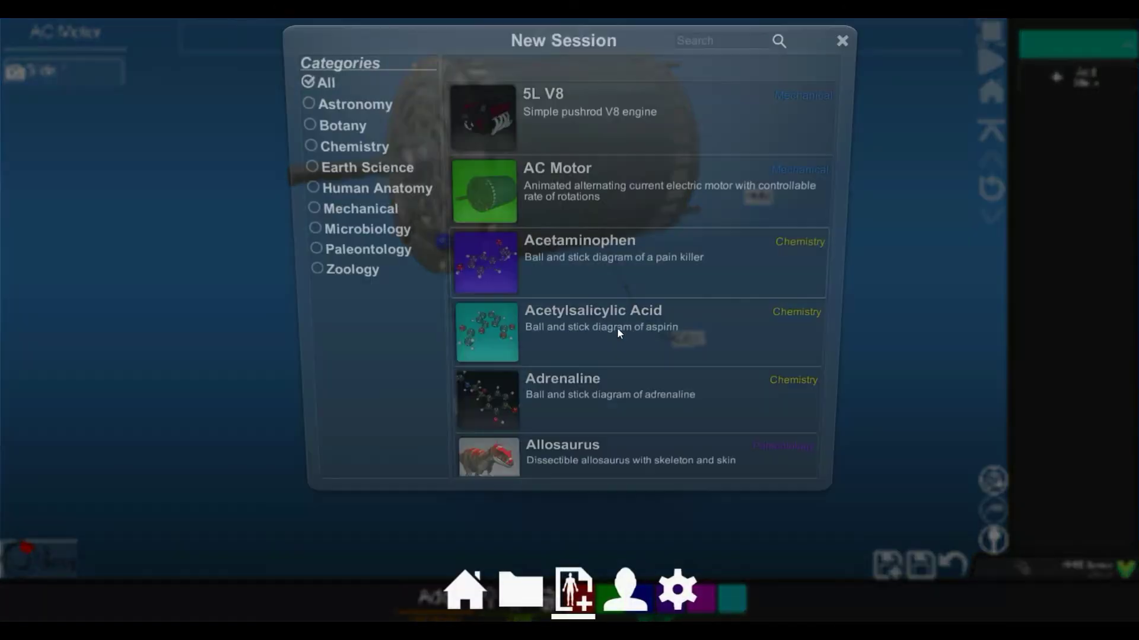
left_click(530, 604)
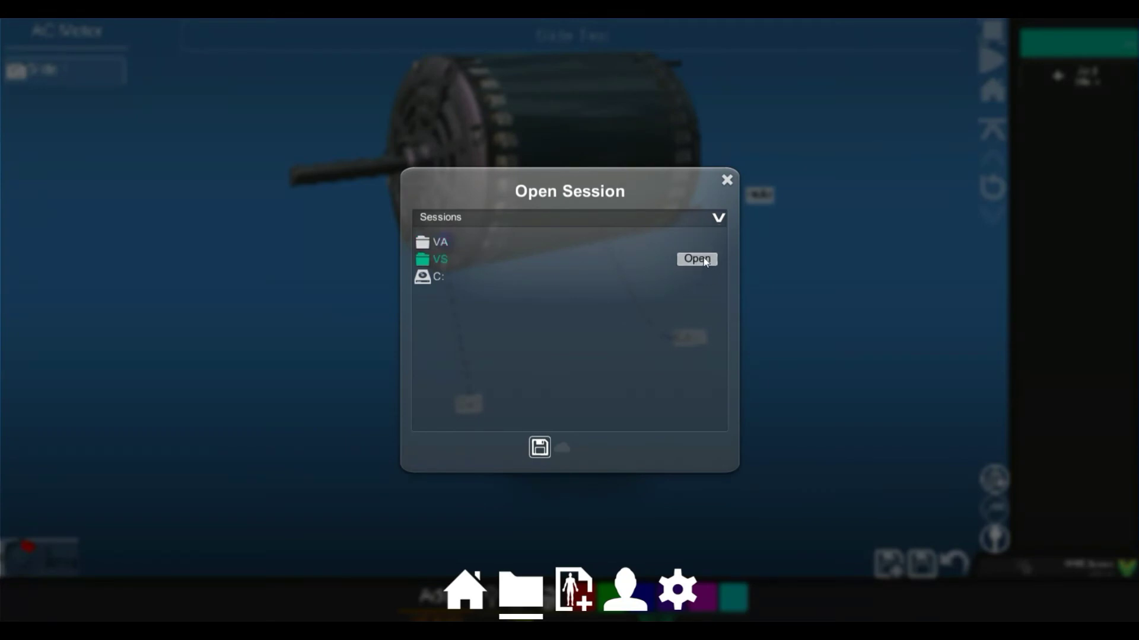
left_click(696, 260)
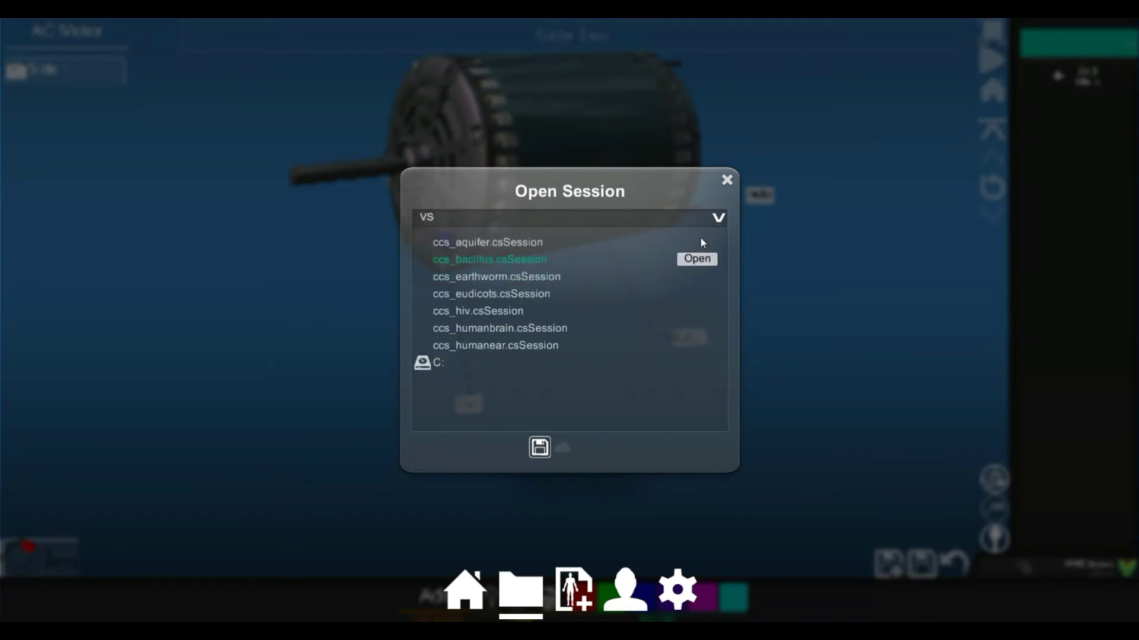
left_click(697, 241)
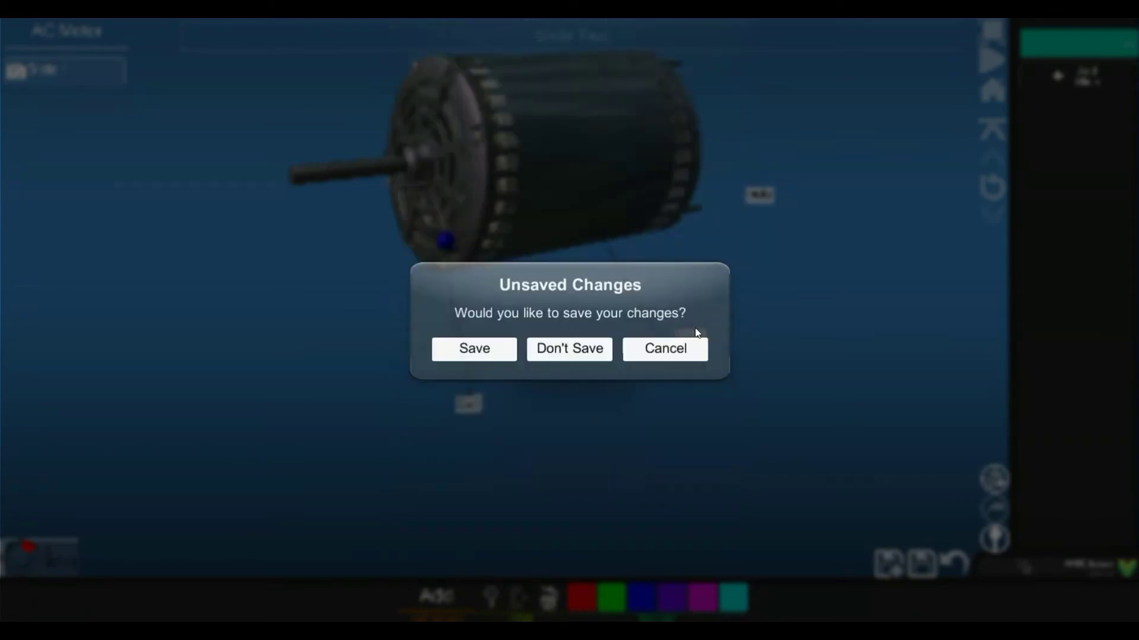
left_click(577, 344)
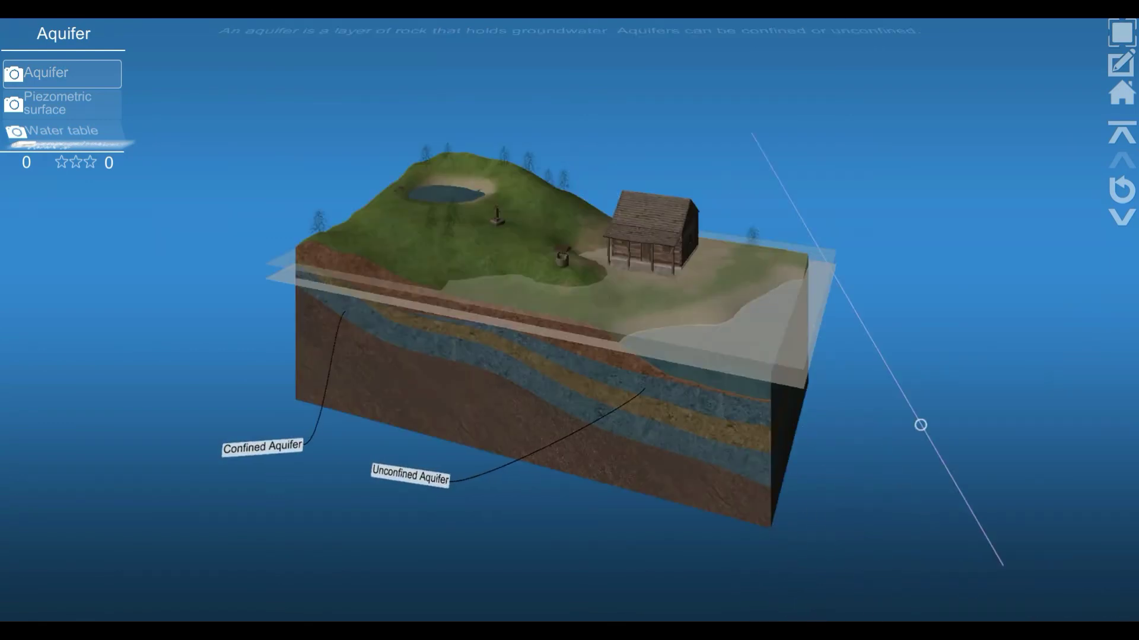
left_click(1109, 63)
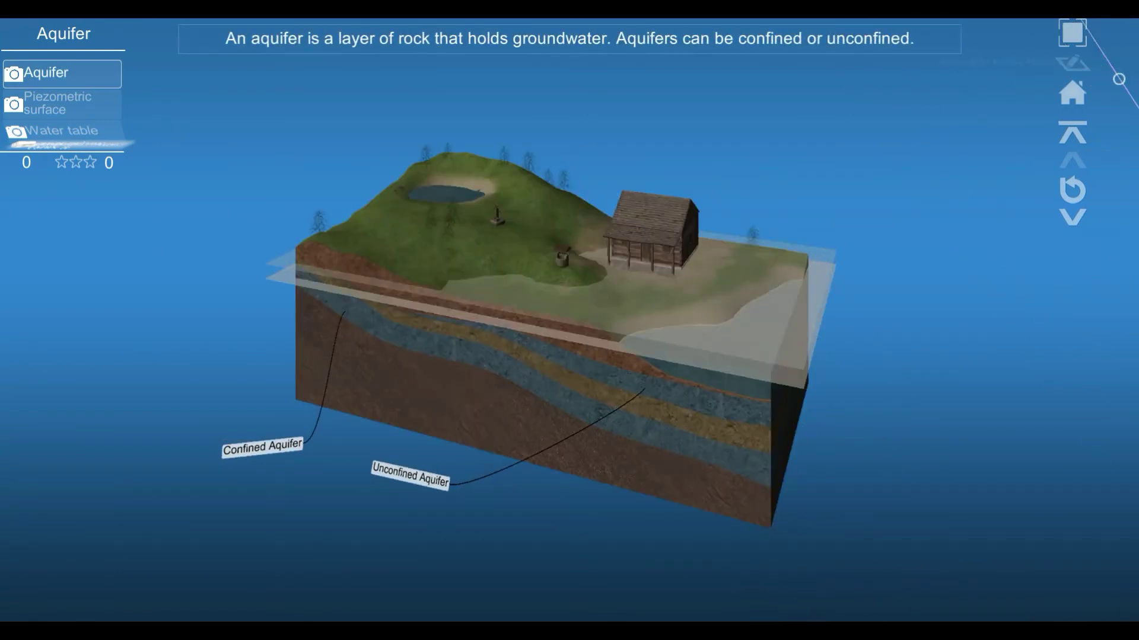